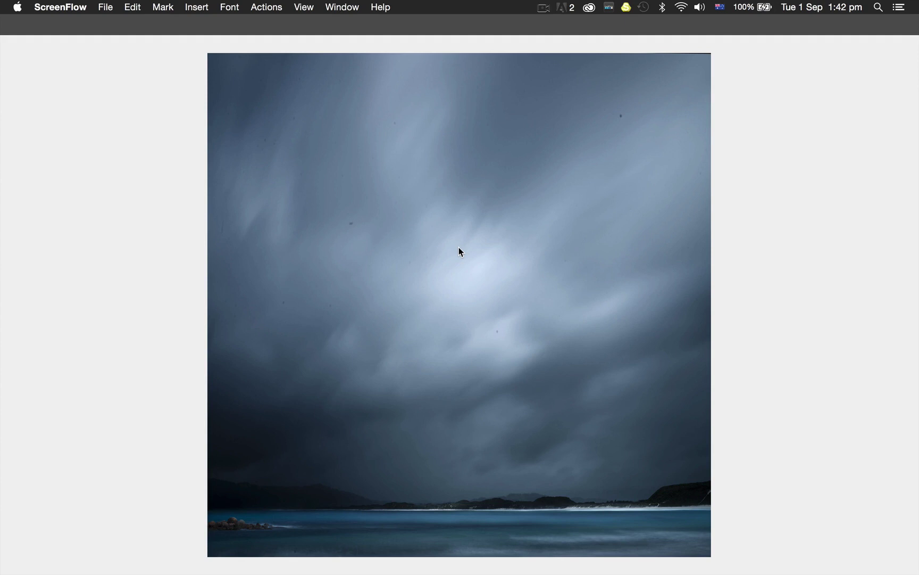
# Zoom and pan around the seascape's sky to inspect the small dark dust spots
pyautogui.click(460, 248)
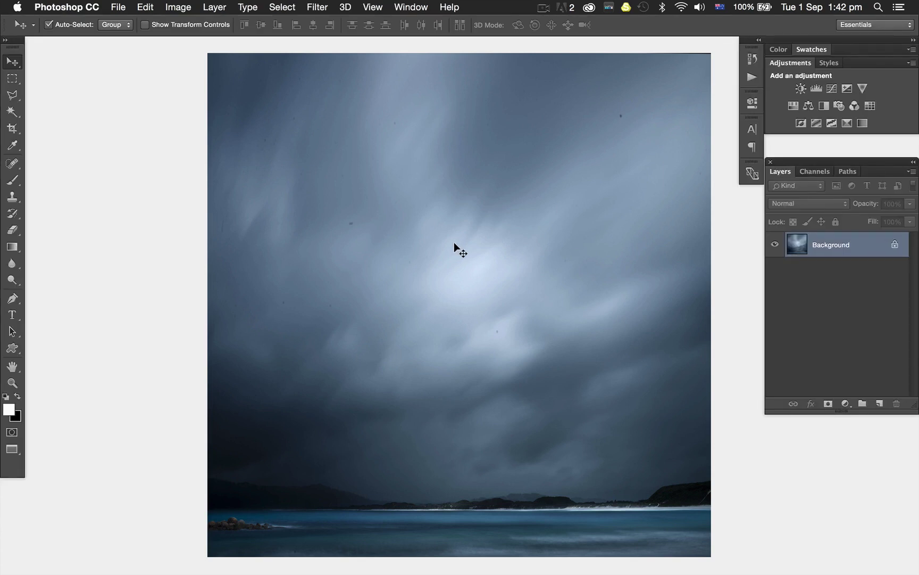
pyautogui.press('super+equal')
pyautogui.press('super+equal')
pyautogui.press('super+equal')
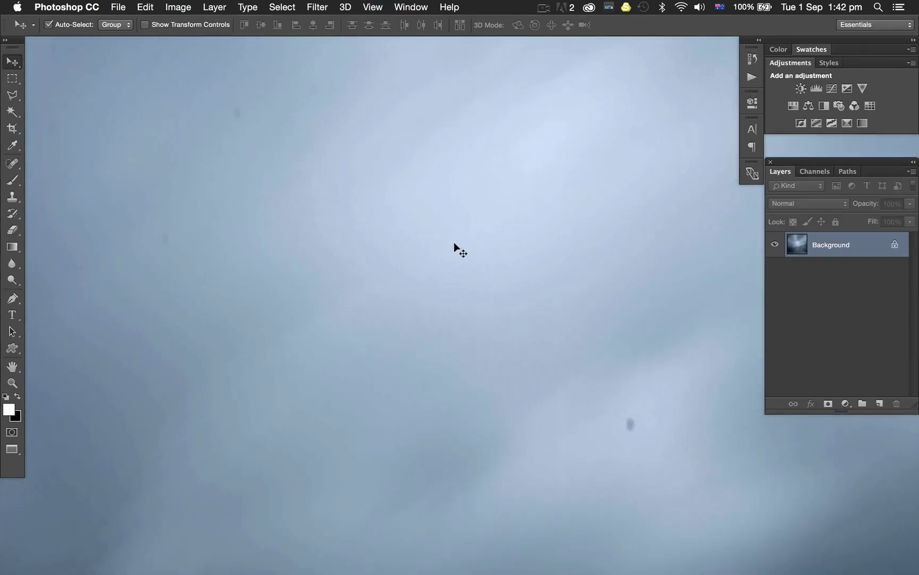
pyautogui.press('super+minus')
pyautogui.press('super+equal')
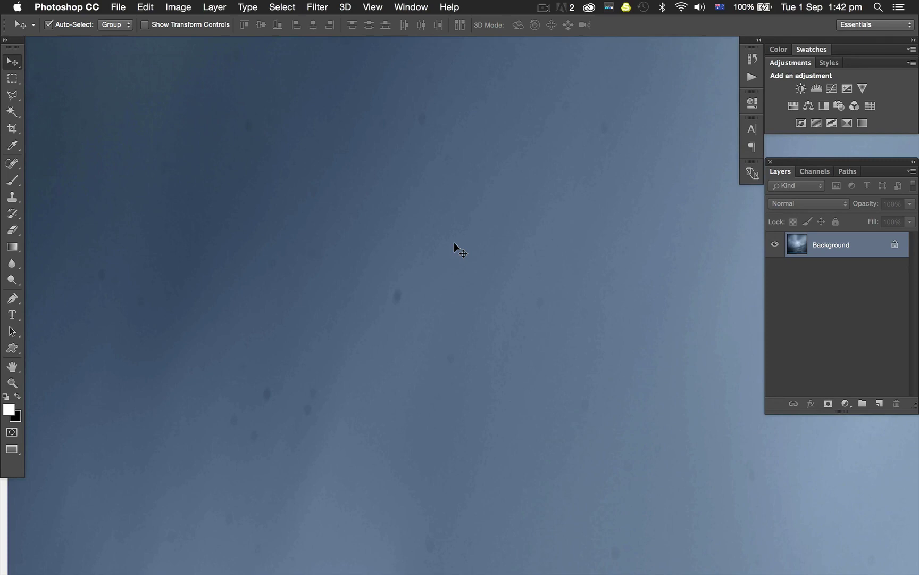
pyautogui.hscroll(-3, 454, 242)
pyautogui.hscroll(4, 454, 242)
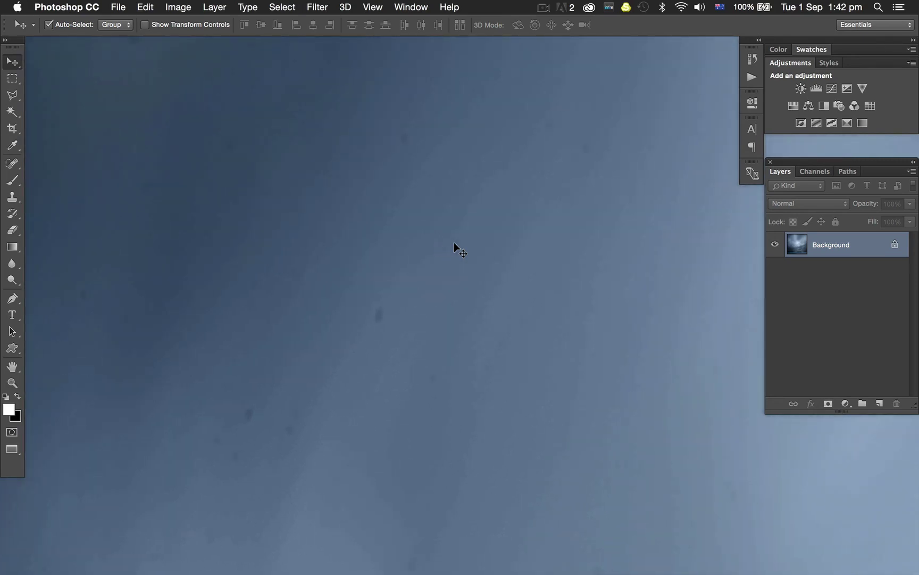
pyautogui.press('super+minus')
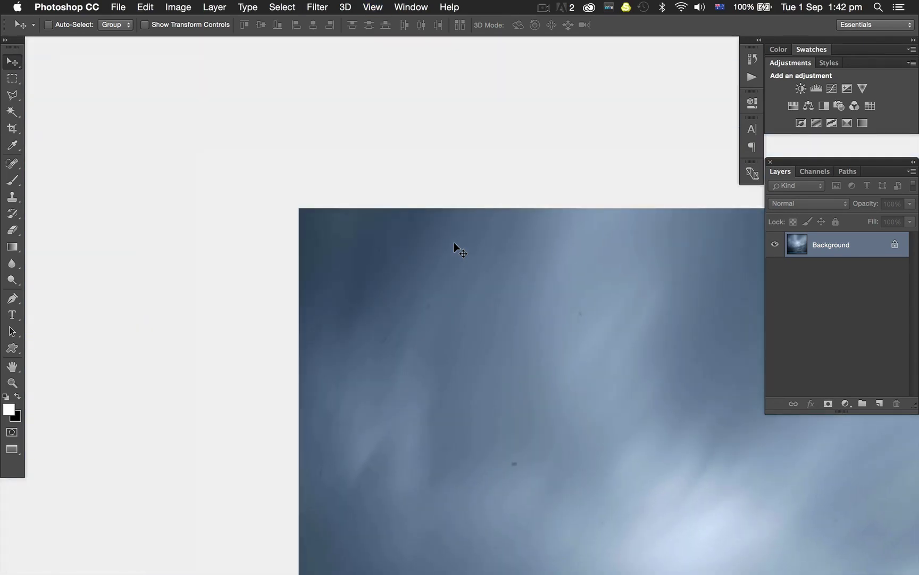
pyautogui.scroll(-3, 454, 242)
pyautogui.hscroll(4, 454, 242)
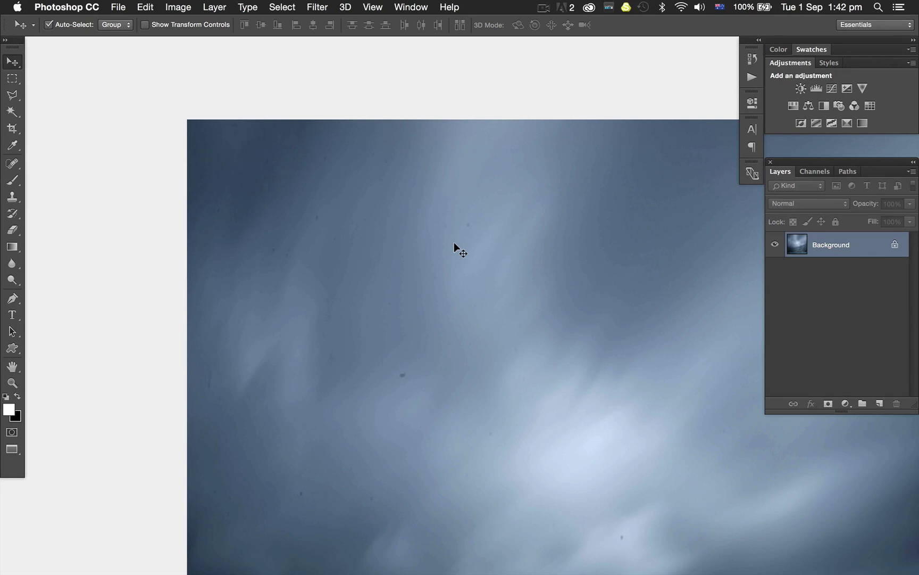
# Duplicate Background as Layer 1 in Lighten mode and offset it about 0.104 in sideways
pyautogui.press('super+j')
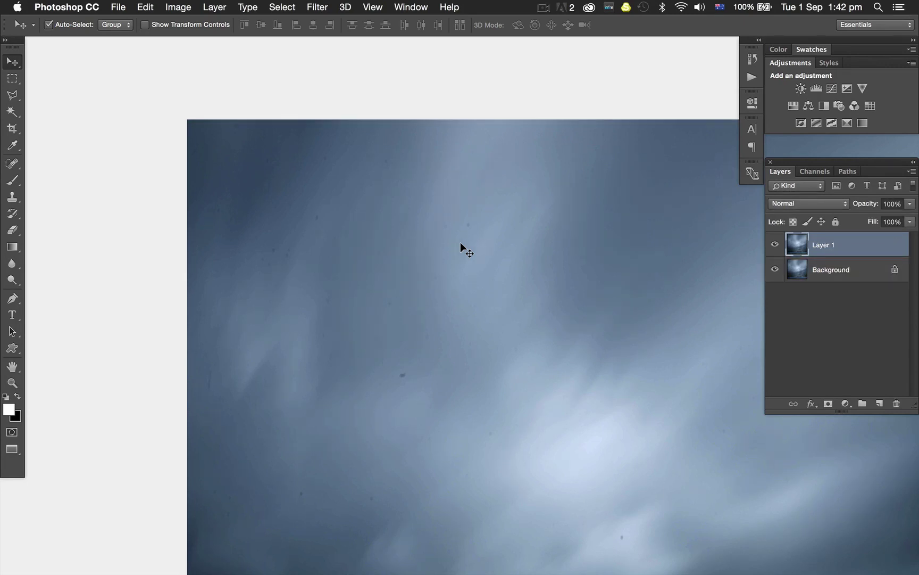
pyautogui.click(795, 204)
pyautogui.click(788, 285)
pyautogui.moveTo(522, 294); pyautogui.dragTo(530, 294)
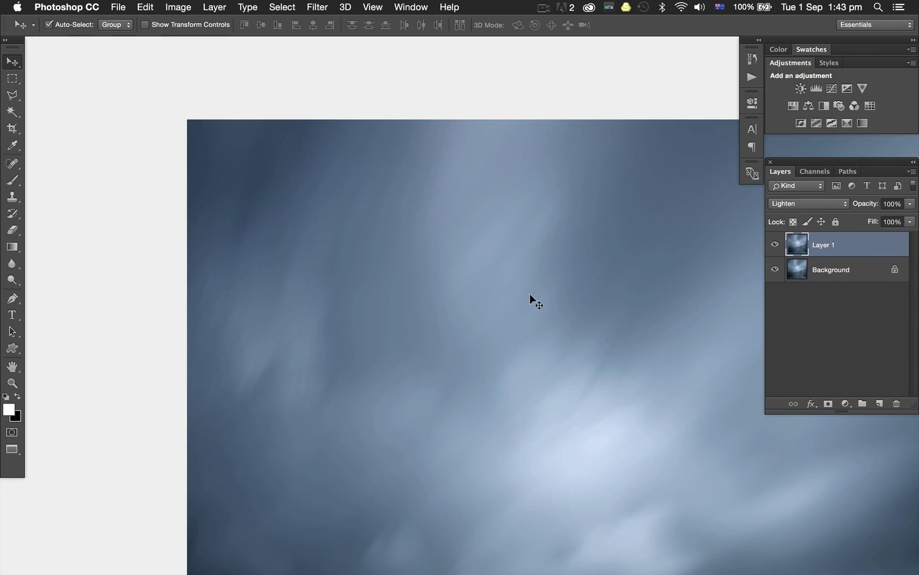
pyautogui.moveTo(506, 295); pyautogui.dragTo(507, 304)
# Compare the shoreline with Layer 1 toggled off and on, then add a white mask to Layer 1
pyautogui.press('super+0')
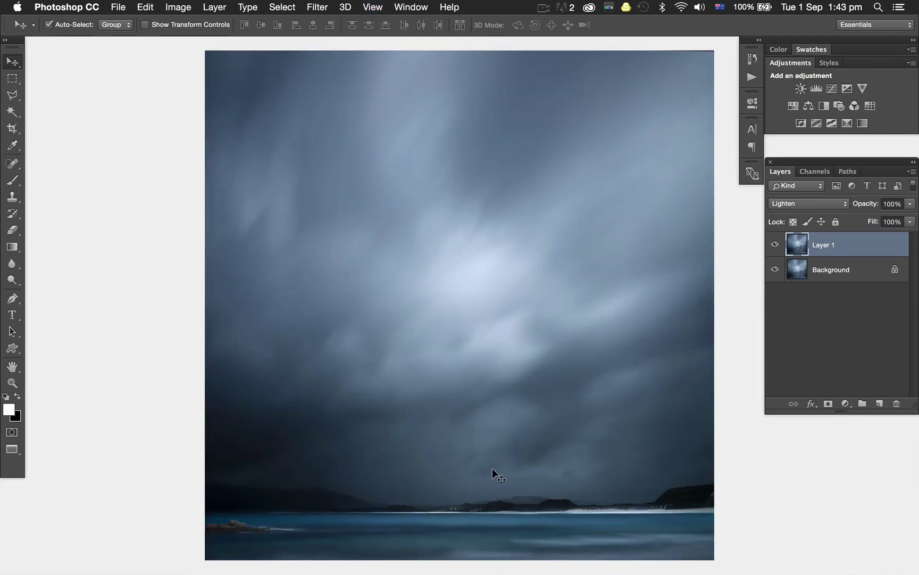
pyautogui.press('super+equal')
pyautogui.press('super+equal')
pyautogui.press('super+minus')
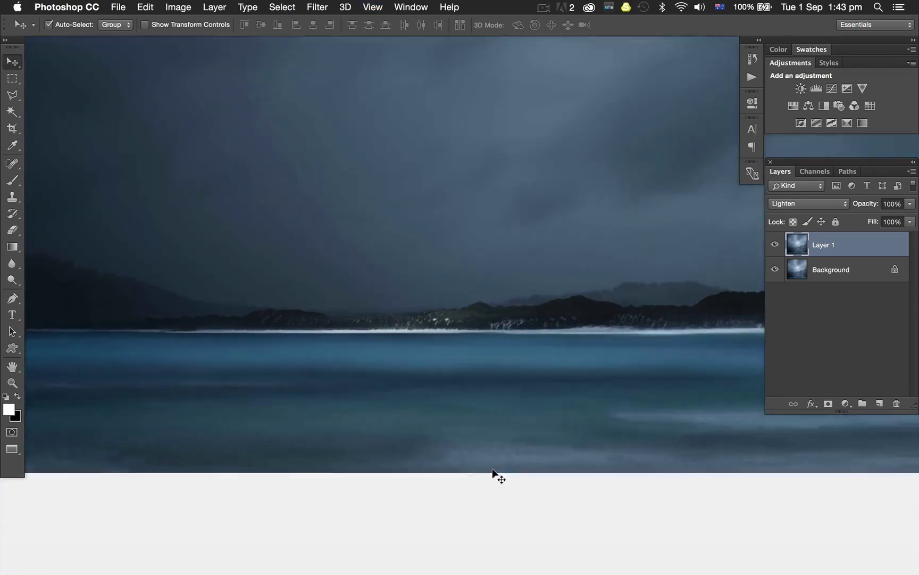
pyautogui.click(775, 242)
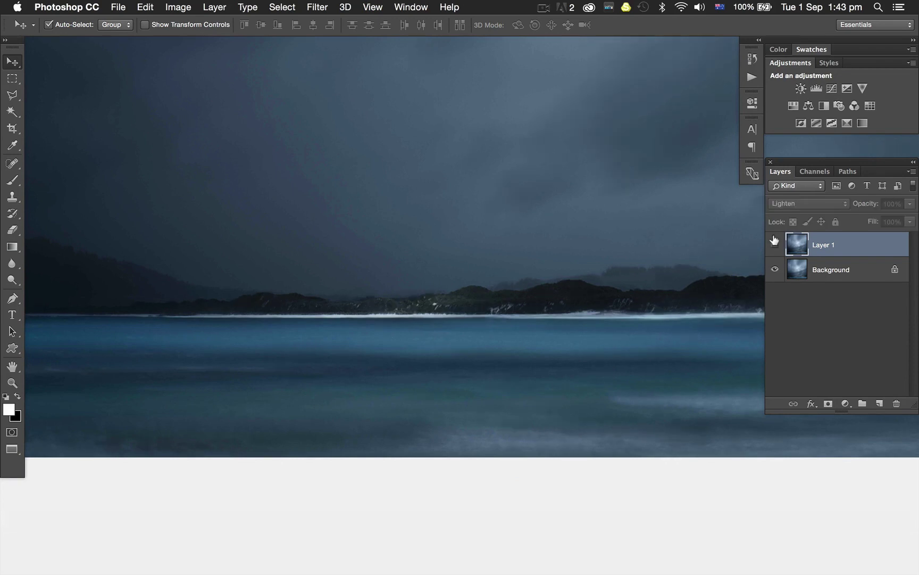
pyautogui.click(774, 242)
pyautogui.click(775, 242)
pyautogui.click(775, 242)
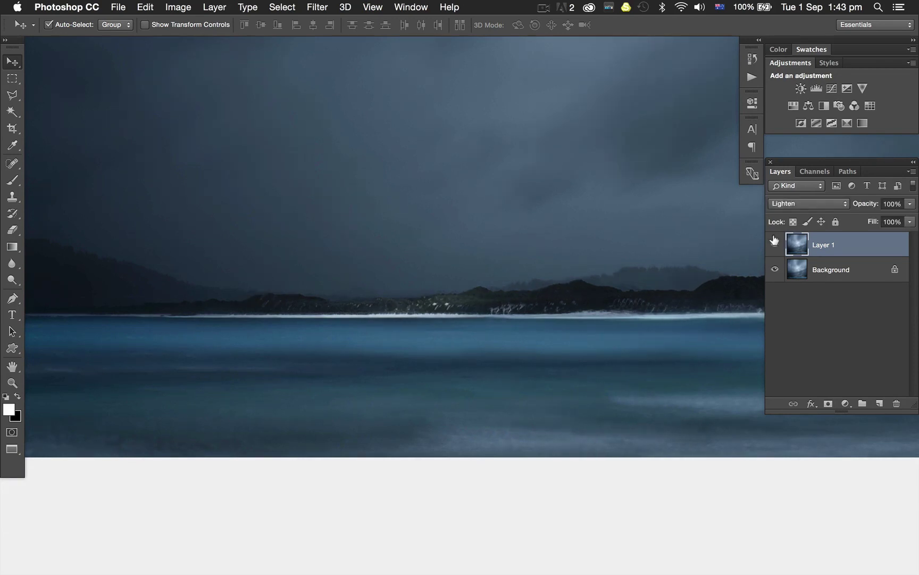
pyautogui.click(828, 400)
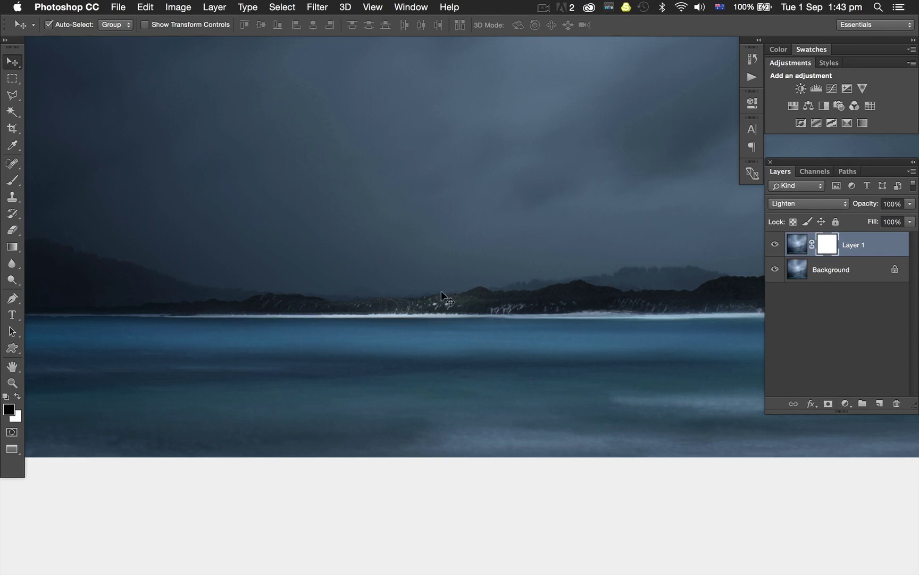
# Paint black at 100% opacity across the bottom of Layer 1's mask to hide the sea
pyautogui.press('super+0')
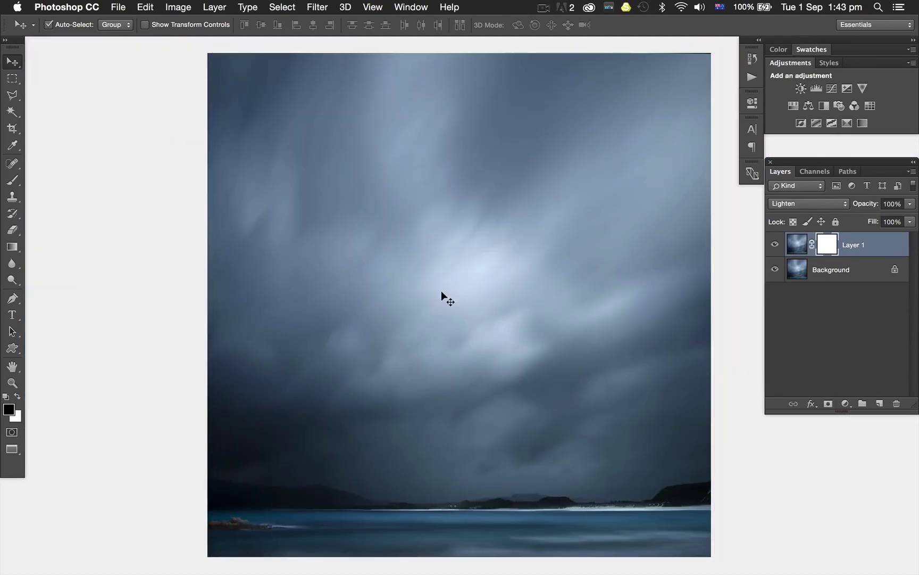
pyautogui.press('b')
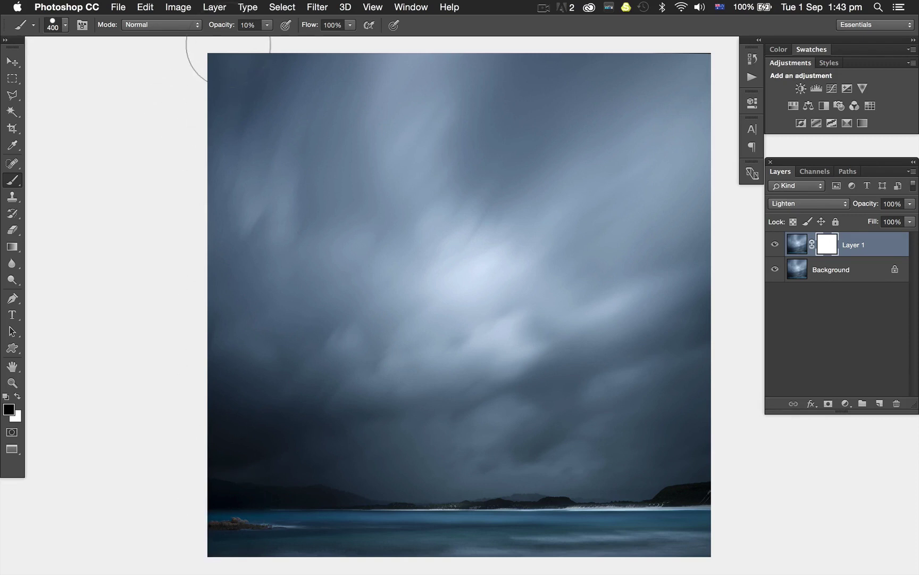
pyautogui.press('0')
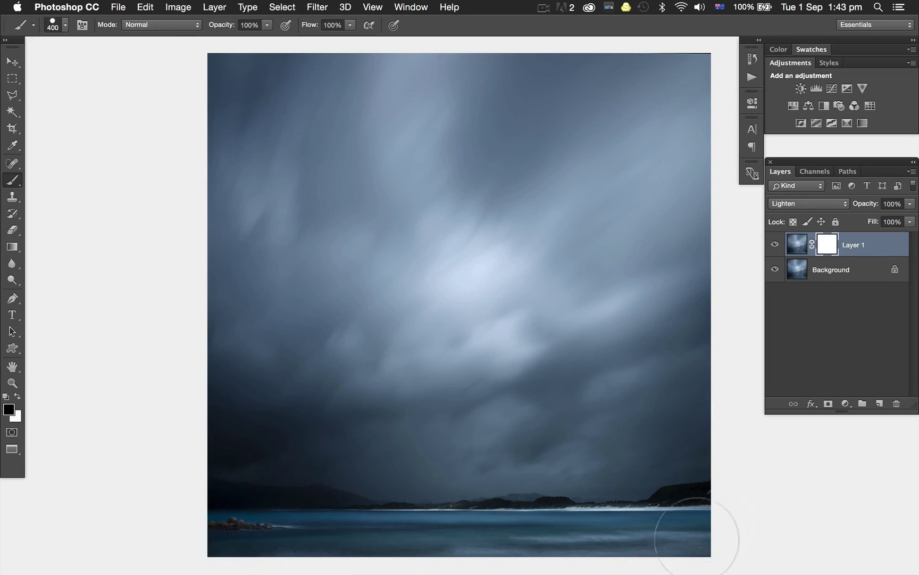
pyautogui.moveTo(697, 537); pyautogui.dragTo(180, 547)
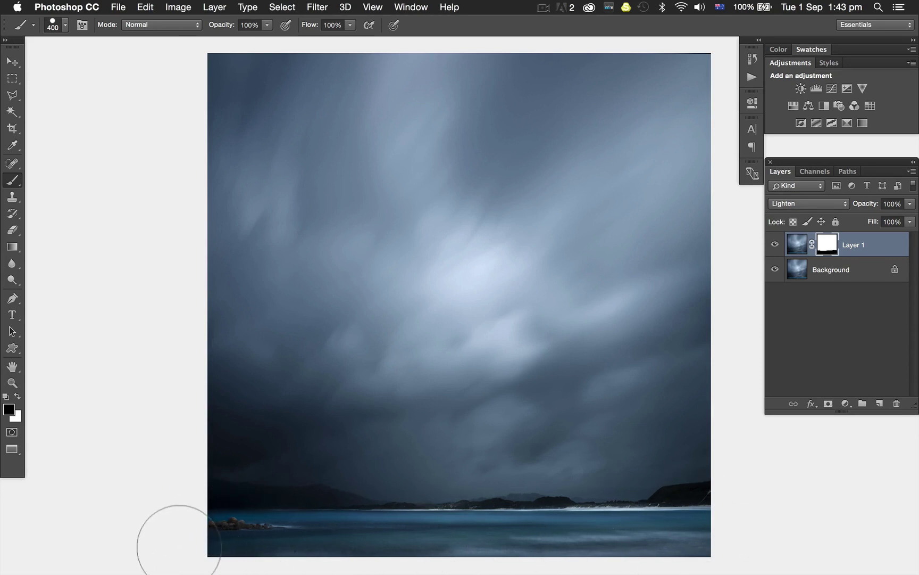
# Toggle Layer 1's visibility to compare the dust specks before and after, leaving it shown
pyautogui.click(774, 241)
pyautogui.click(774, 241)
pyautogui.click(774, 241)
pyautogui.click(774, 241)
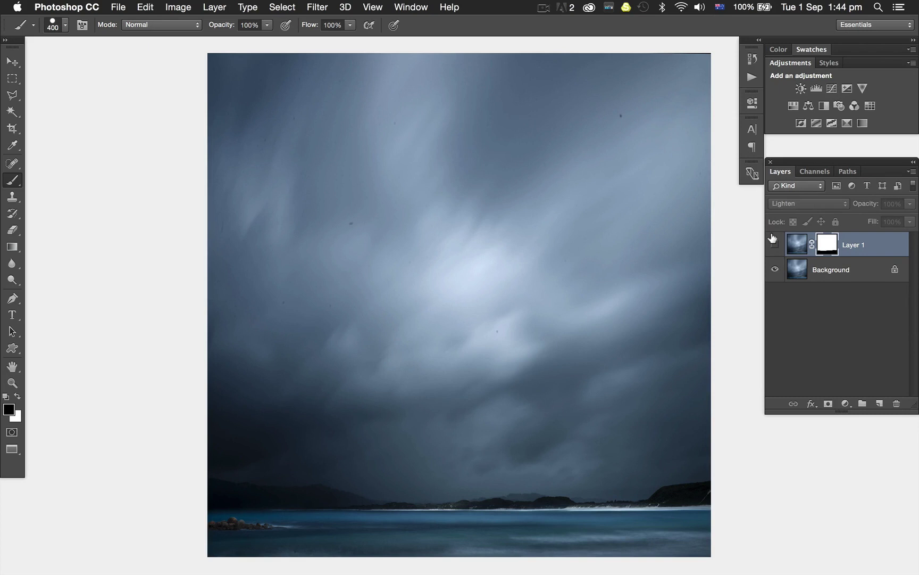
pyautogui.click(774, 241)
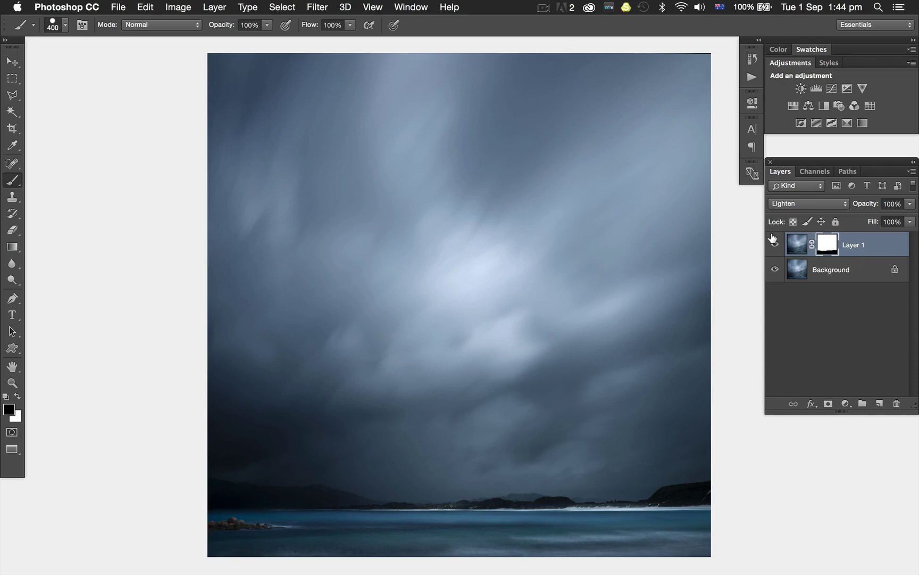
# Stamp all visible layers into a new Layer 2 and zoom in to examine the clouds
pyautogui.press('super+alt+shift+e')
pyautogui.press('x')
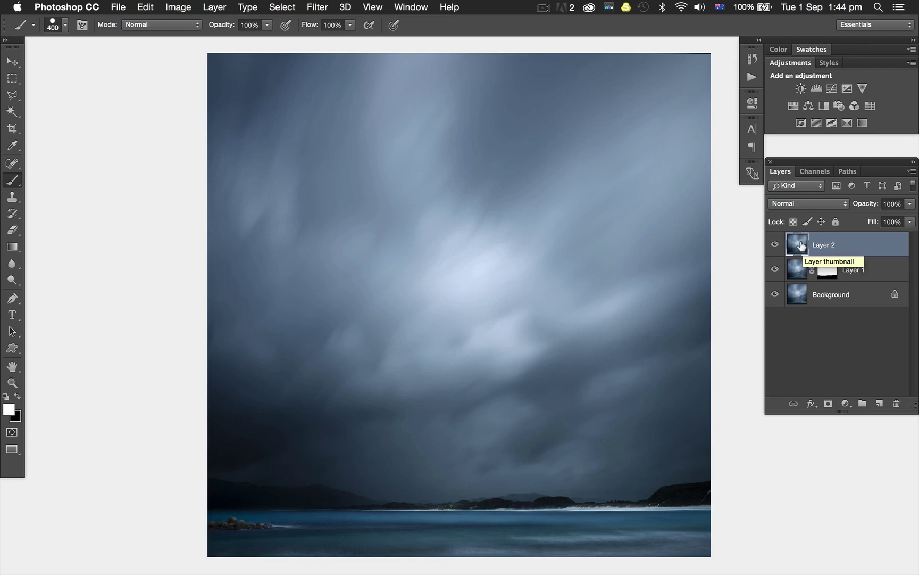
pyautogui.press('super+equal')
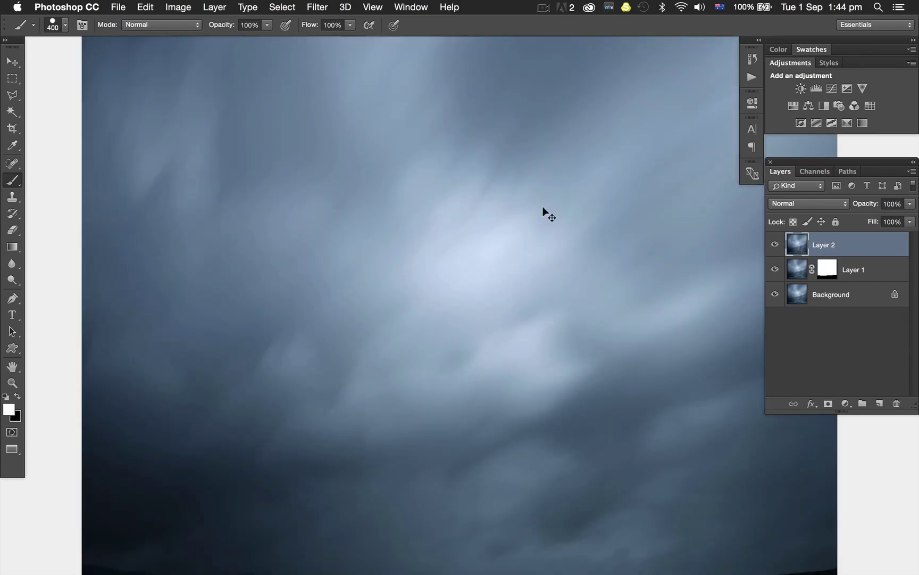
pyautogui.press('super+equal')
pyautogui.scroll(5, 289, 163)
pyautogui.hscroll(-3, 289, 164)
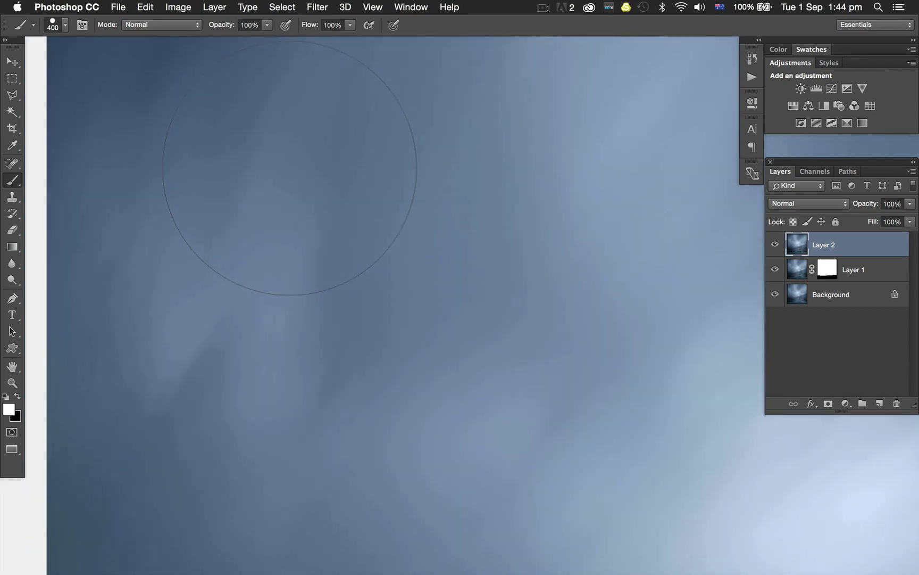
pyautogui.hscroll(-2, 290, 168)
pyautogui.scroll(3, 289, 169)
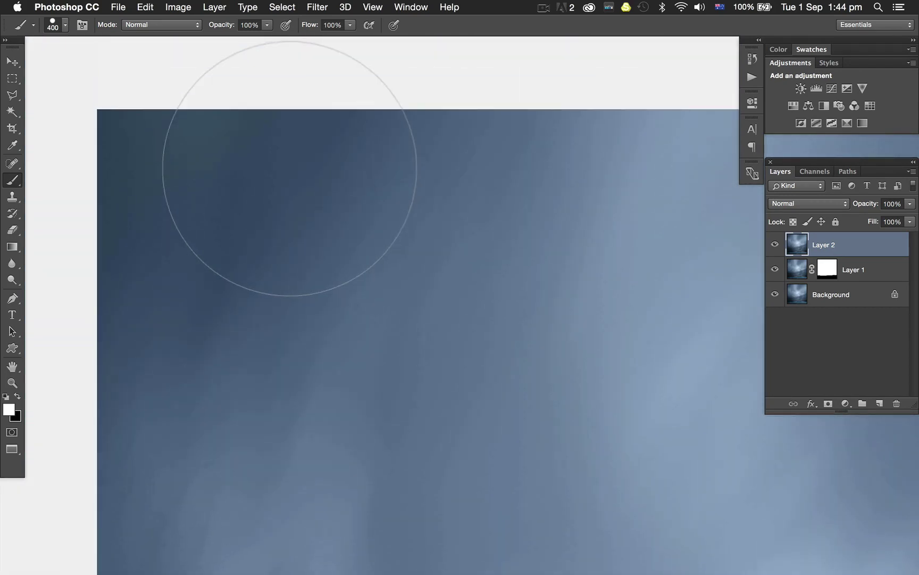
pyautogui.press('v')
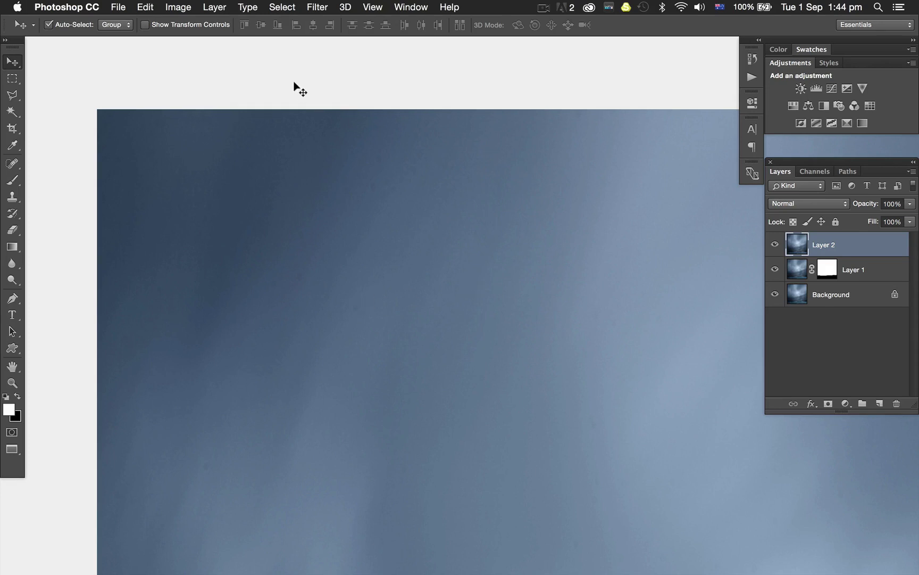
# Apply a Gaussian Blur with a 0.9-pixel radius to Layer 2
pyautogui.click(317, 7)
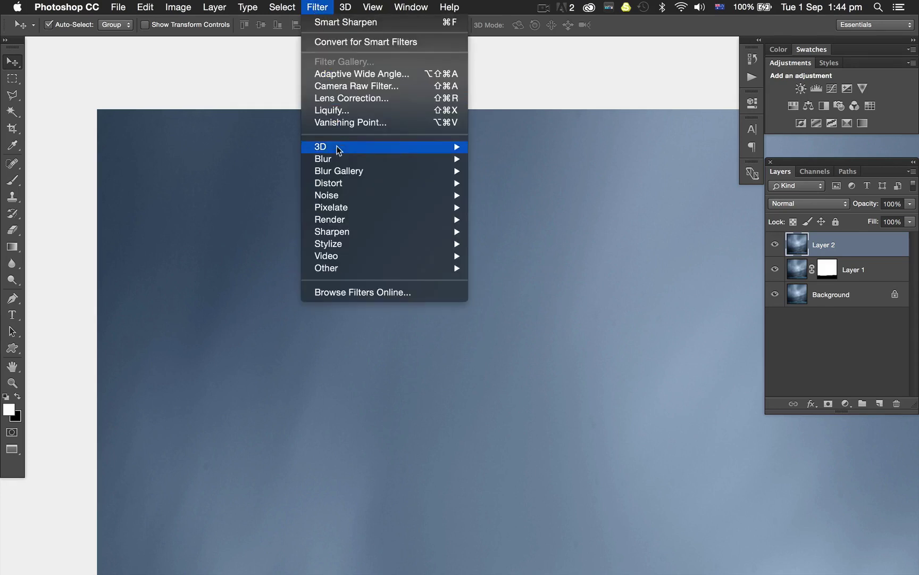
pyautogui.moveTo(340, 159)
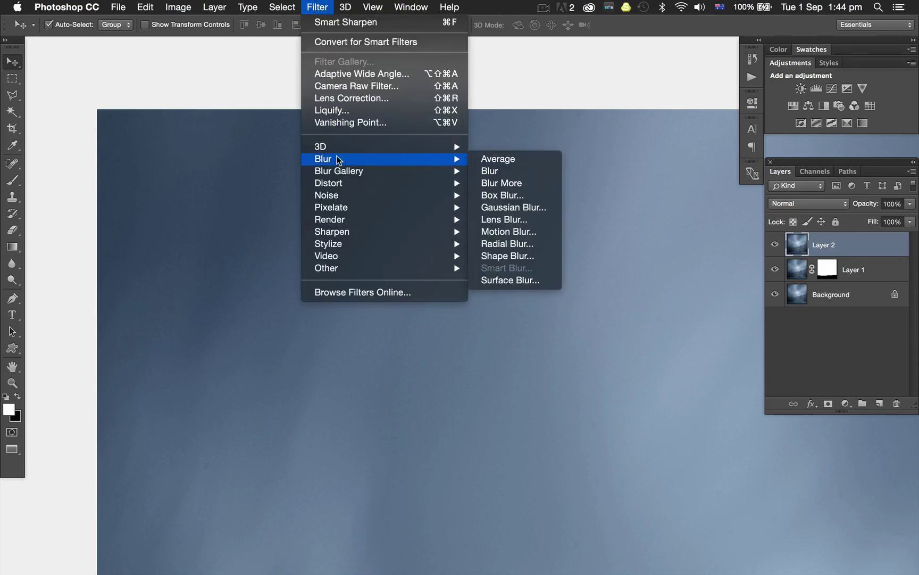
pyautogui.click(511, 207)
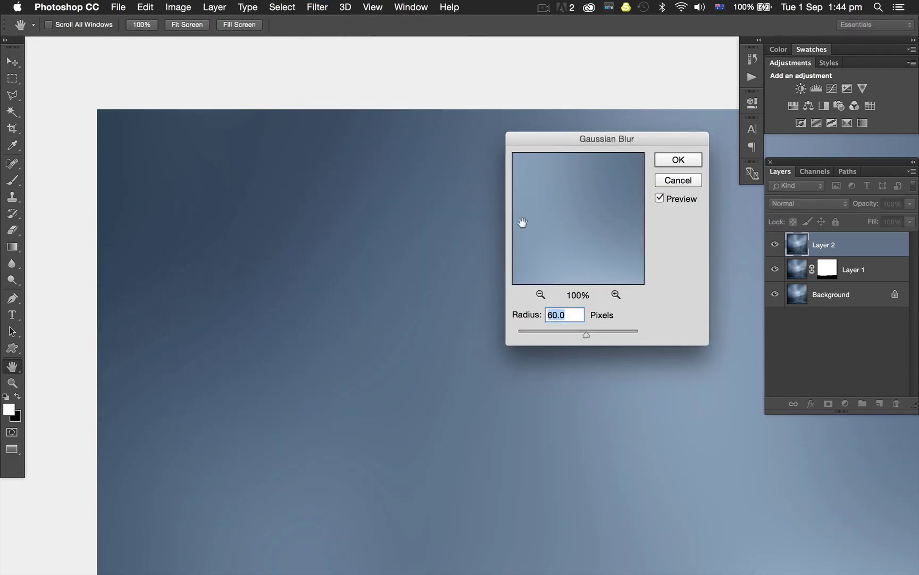
pyautogui.moveTo(584, 335); pyautogui.dragTo(453, 327)
pyautogui.moveTo(517, 332); pyautogui.dragTo(527, 333)
pyautogui.click(667, 160)
pyautogui.press('v')
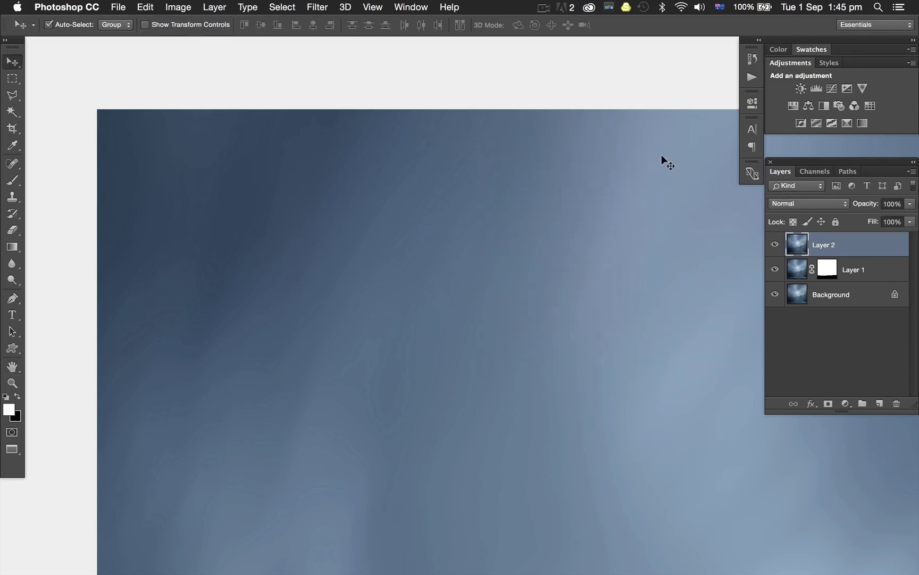
# View the shoreline at 100% zoom and select Layer 1's mask thumbnail
pyautogui.press('super+0')
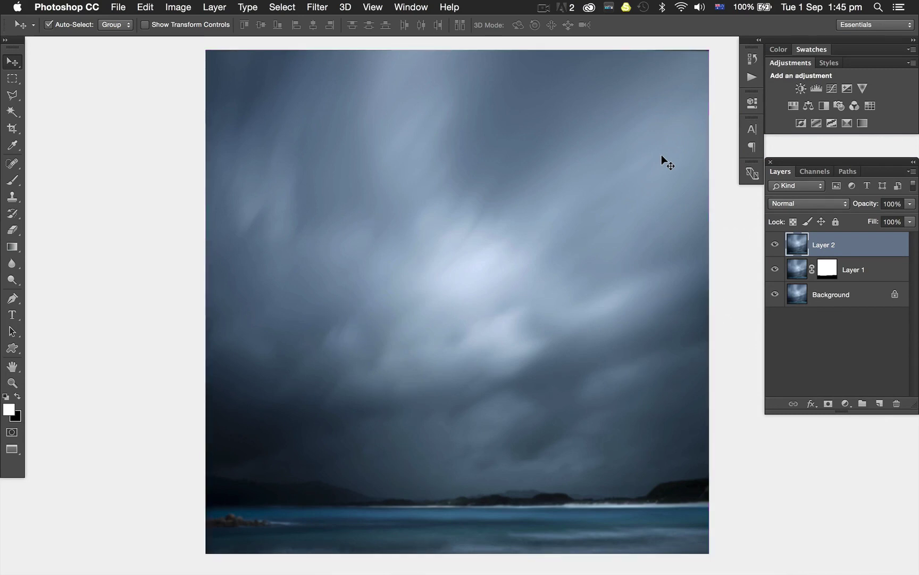
pyautogui.press('super+0')
pyautogui.press('super+1')
pyautogui.scroll(-10, 661, 154)
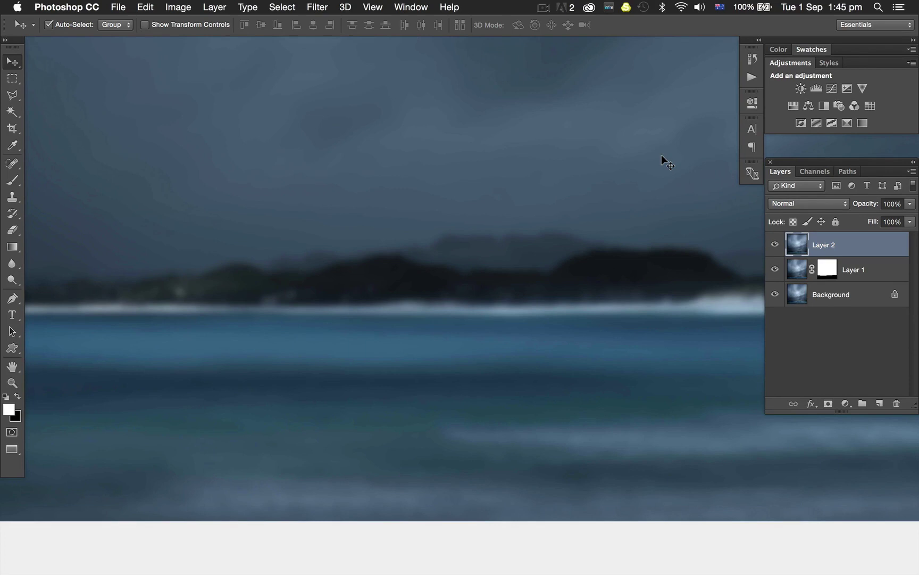
pyautogui.click(821, 262)
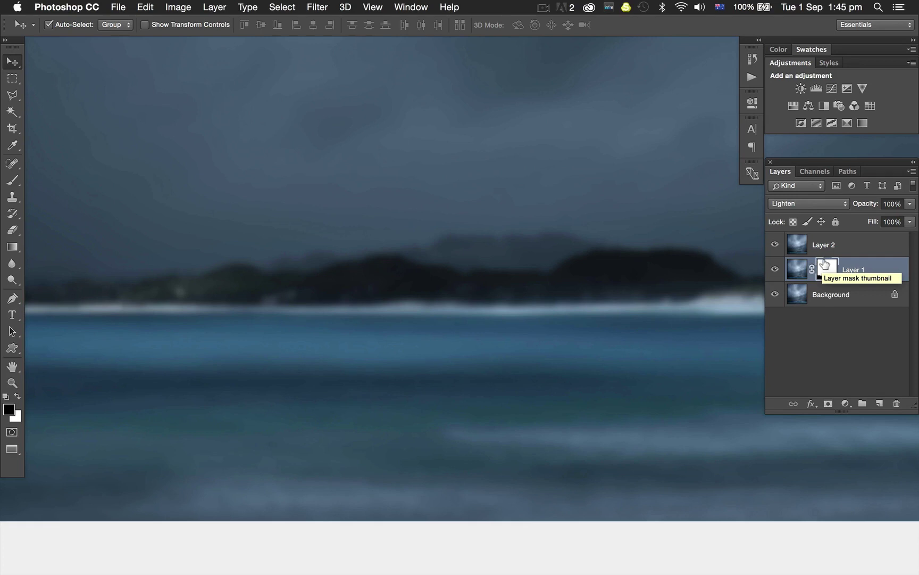
# Copy Layer 1's mask onto Layer 2, then inspect the sky and fit the image on screen
pyautogui.moveTo(820, 263); pyautogui.dragTo(824, 245)
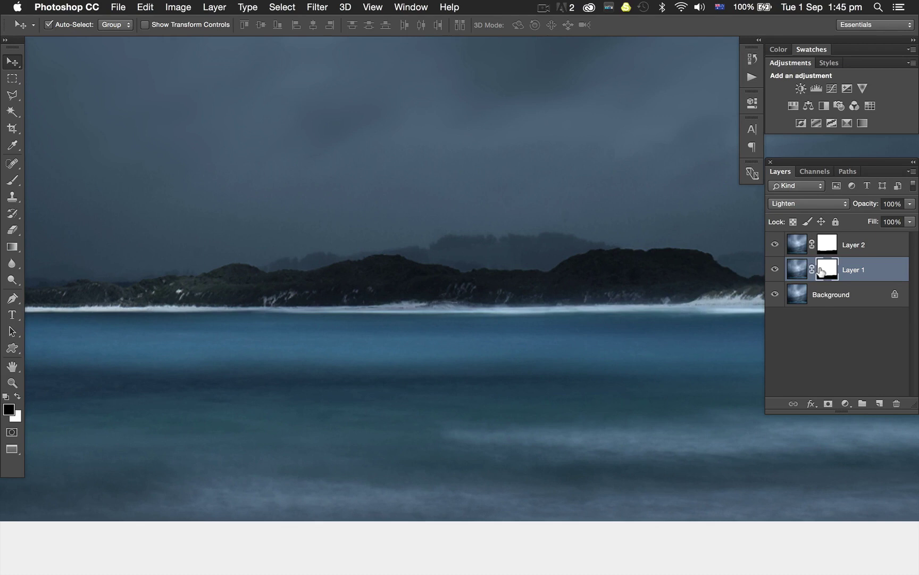
pyautogui.moveTo(450, 250); pyautogui.dragTo(441, 258)
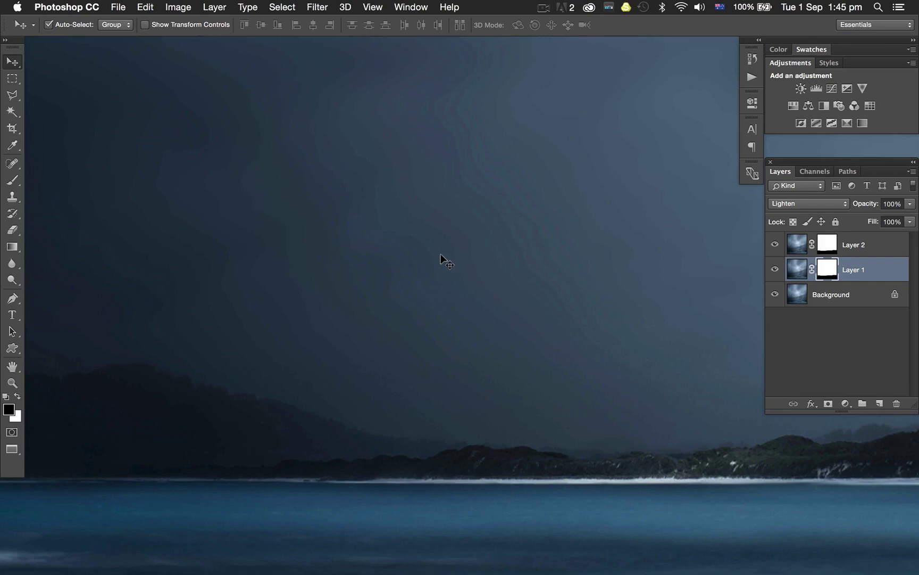
pyautogui.scroll(10, 440, 254)
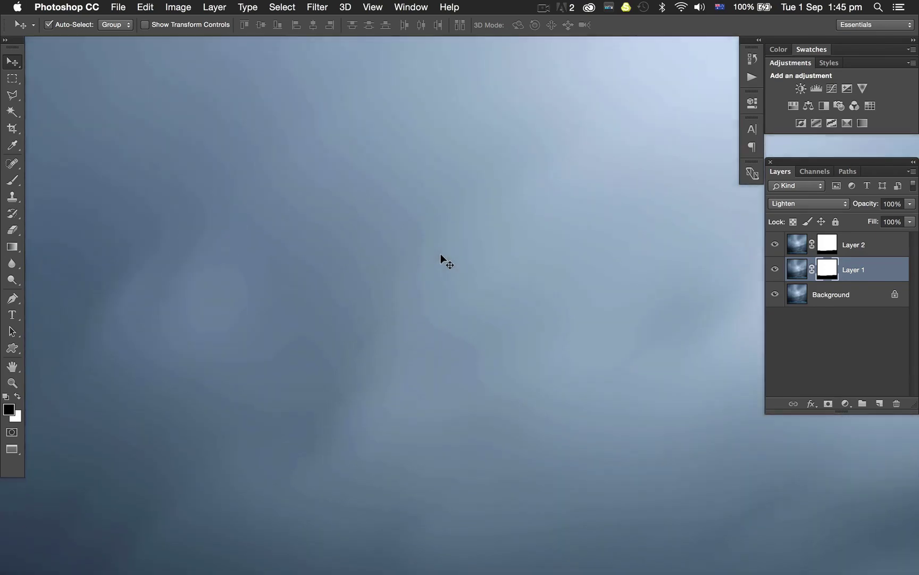
pyautogui.hscroll(10, 441, 260)
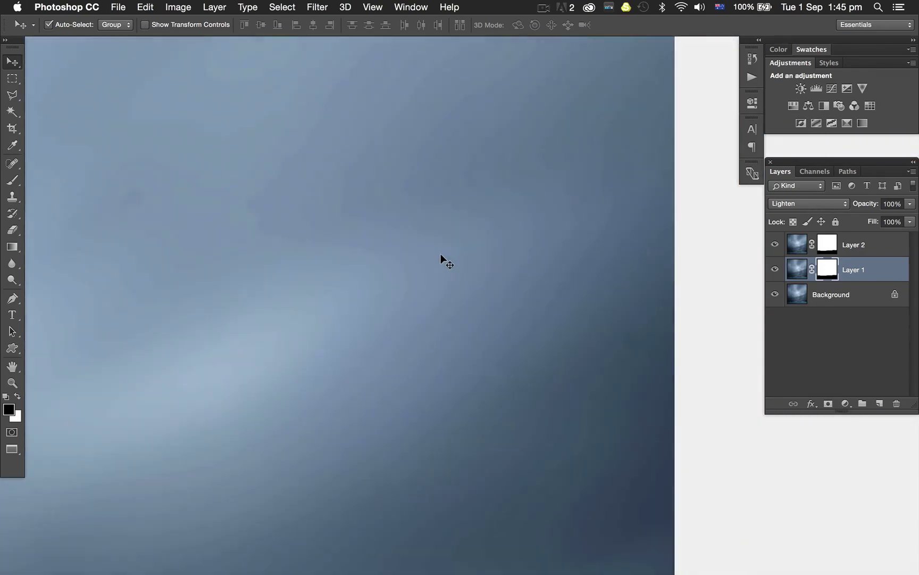
pyautogui.hscroll(-5, 441, 260)
pyautogui.press('super+0')
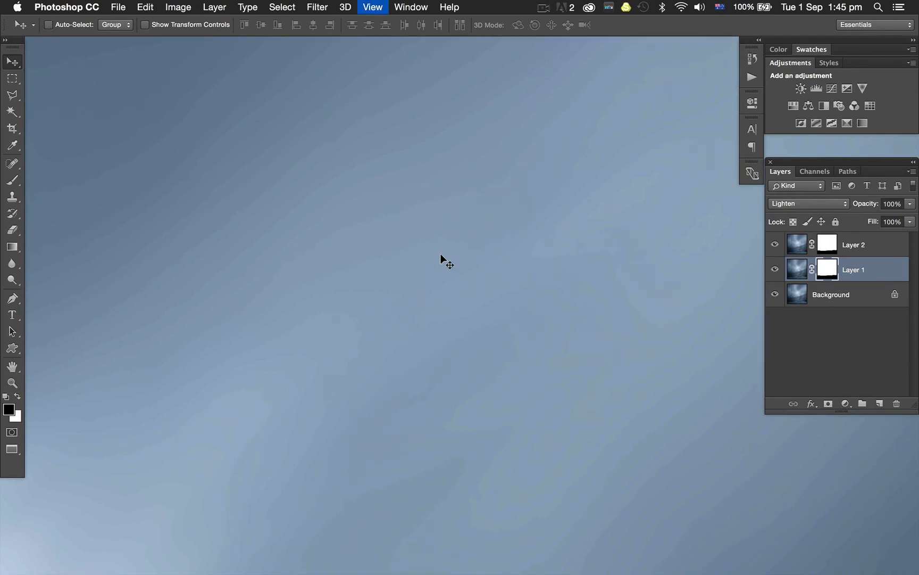